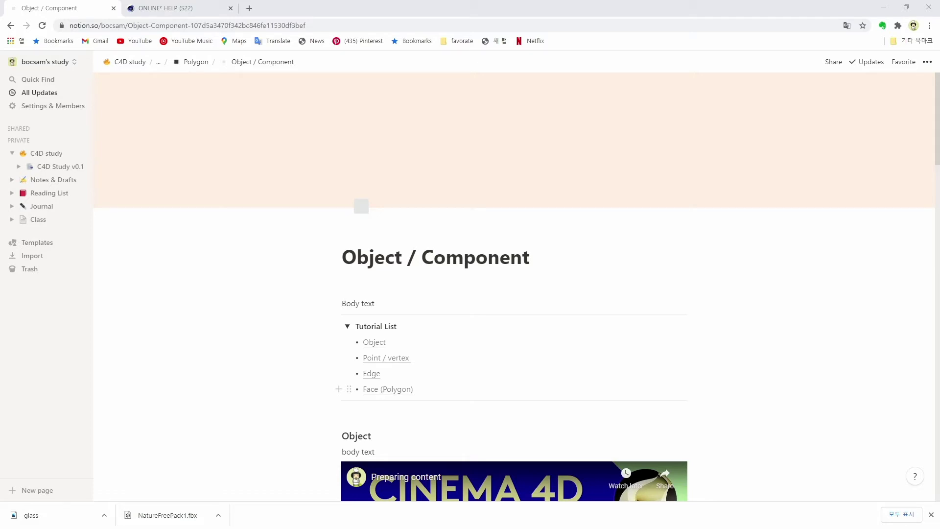
Switch to the Cinema 4D scene and show the object properties of the green primitive cube, Cube.1.
{"action": "key", "text": "alt+Tab"}
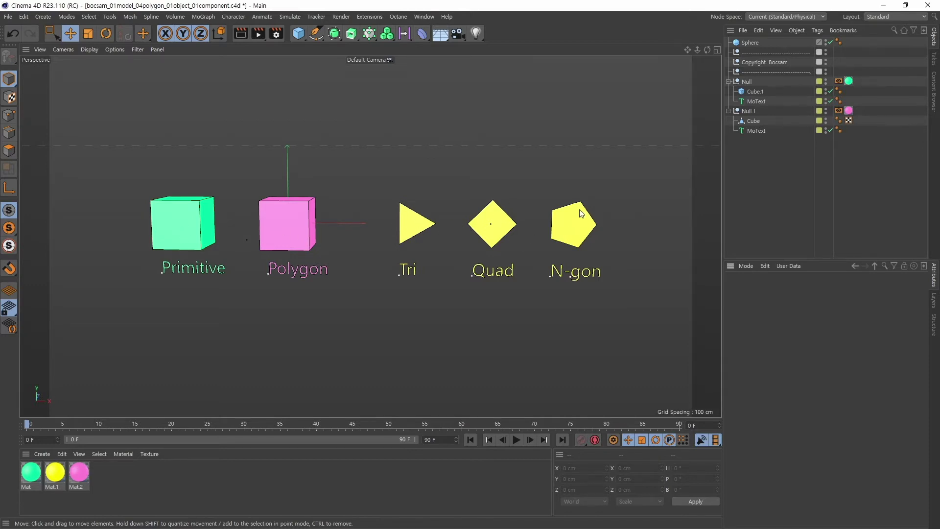
{"action": "key", "text": "alt"}
{"action": "mouse_move", "coordinate": [420, 297]}
{"action": "middle_mouse_down", "text": "alt"}
{"action": "mouse_move", "coordinate": [413, 273]}
{"action": "mouse_move", "coordinate": [440, 268]}
{"action": "mouse_move", "coordinate": [434, 292]}
{"action": "middle_mouse_up", "text": "alt"}
{"action": "left_click_drag", "start_coordinate": [434, 292], "coordinate": [392, 321], "text": "alt"}
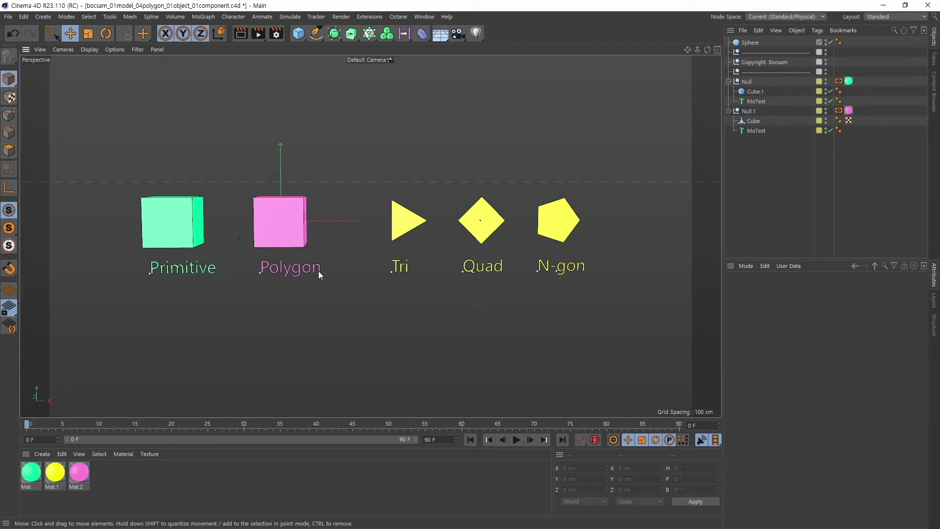
{"action": "left_click_drag", "start_coordinate": [344, 281], "coordinate": [288, 277], "text": "alt"}
{"action": "middle_click_drag", "start_coordinate": [282, 274], "coordinate": [422, 295], "text": "alt"}
{"action": "right_click_drag", "start_coordinate": [422, 295], "coordinate": [404, 281], "text": "alt"}
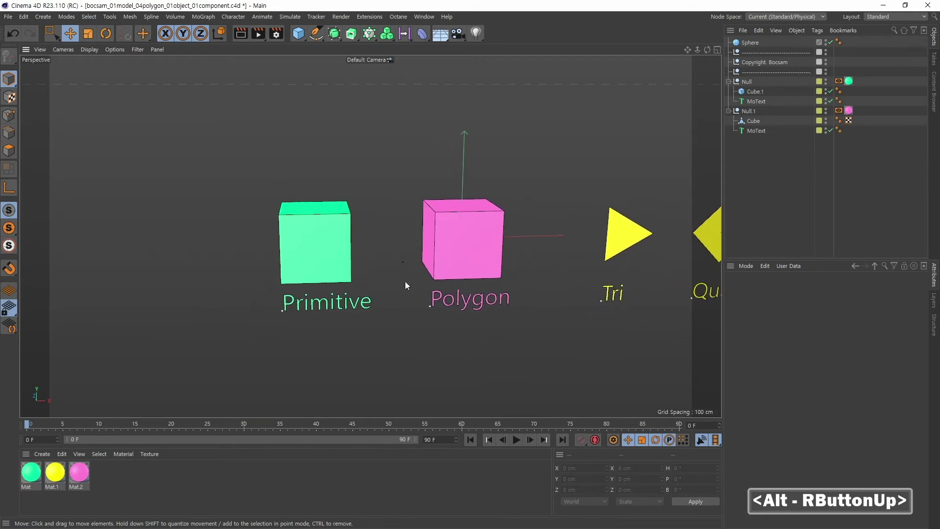
{"action": "left_click_drag", "start_coordinate": [404, 281], "coordinate": [418, 263], "text": "alt"}
{"action": "middle_click_drag", "start_coordinate": [418, 263], "coordinate": [419, 238], "text": "alt"}
{"action": "left_click", "coordinate": [764, 92]}
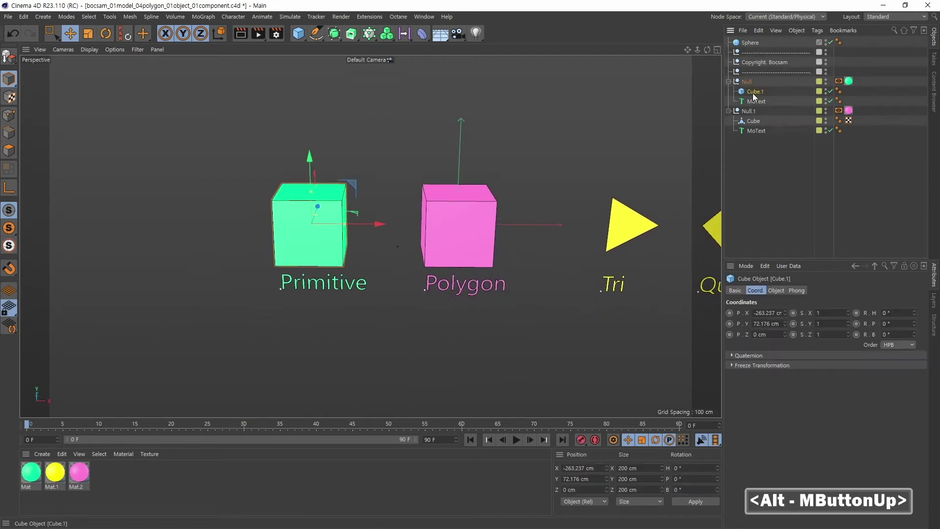
{"action": "left_click", "coordinate": [777, 290]}
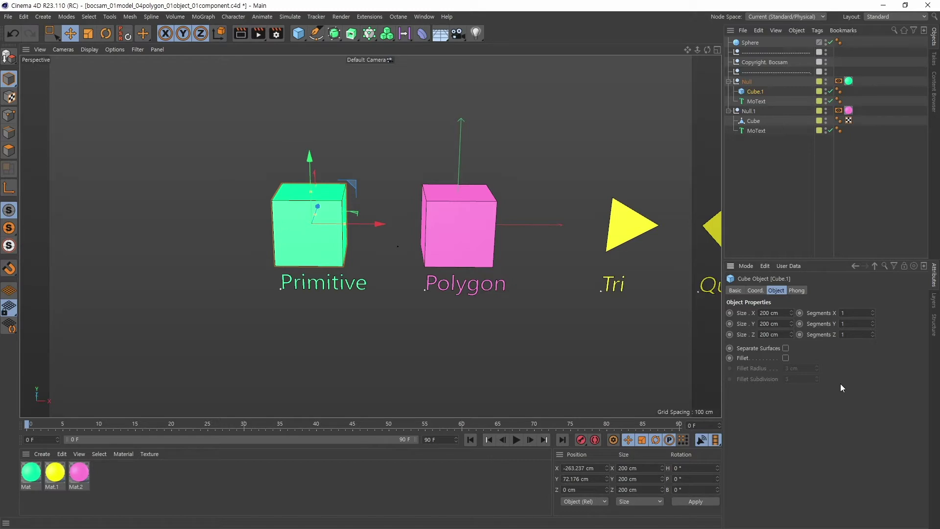
Try a fillet with an 8 cm radius on the primitive cube, and turn the fillet off again.
{"action": "left_click", "coordinate": [785, 358]}
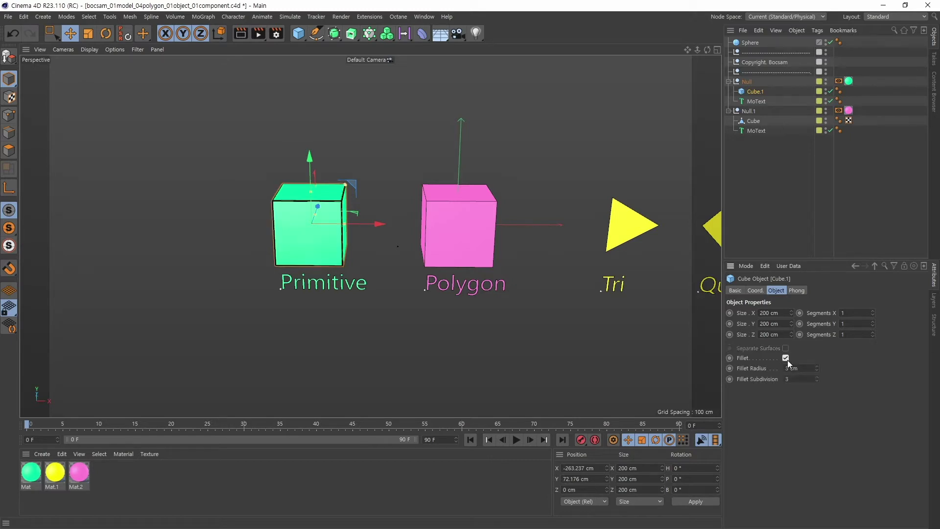
{"action": "mouse_move", "coordinate": [818, 368]}
{"action": "left_mouse_down"}
{"action": "mouse_move", "coordinate": [817, 360]}
{"action": "mouse_move", "coordinate": [826, 370]}
{"action": "left_mouse_up"}
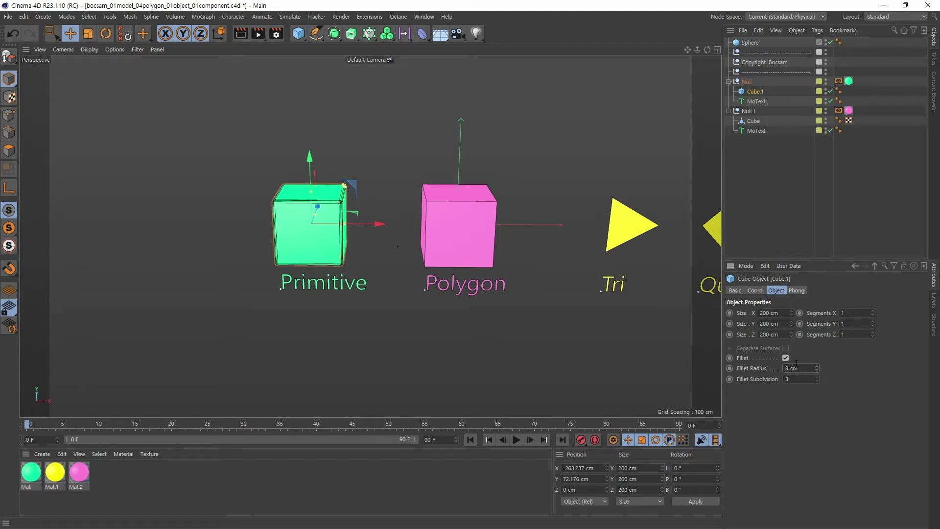
{"action": "left_click", "coordinate": [786, 357]}
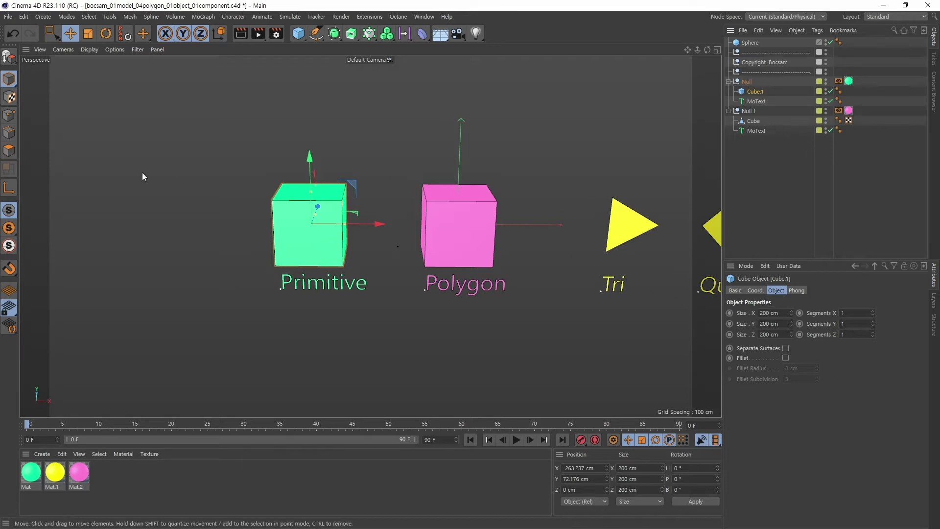
Convert the primitive cube into an editable polygon object and undo the conversion.
{"action": "left_click", "coordinate": [12, 56]}
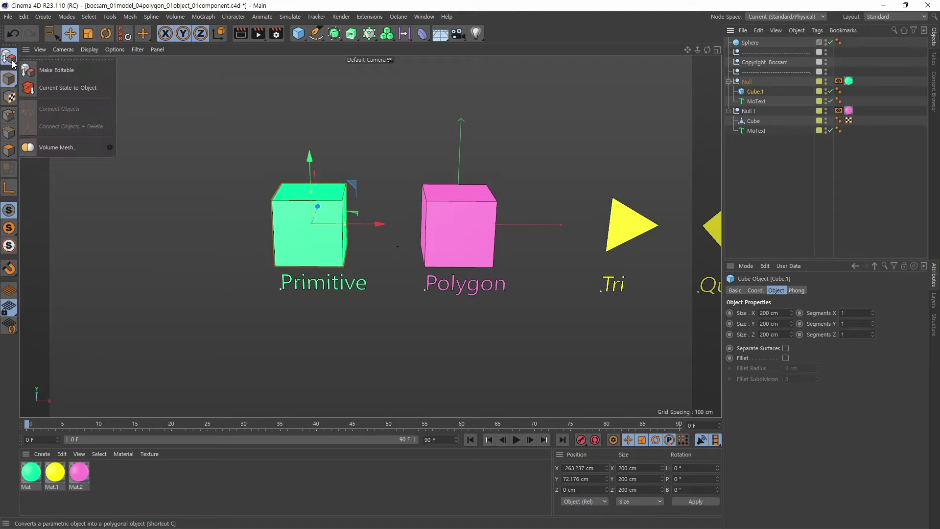
{"action": "left_click", "coordinate": [49, 71]}
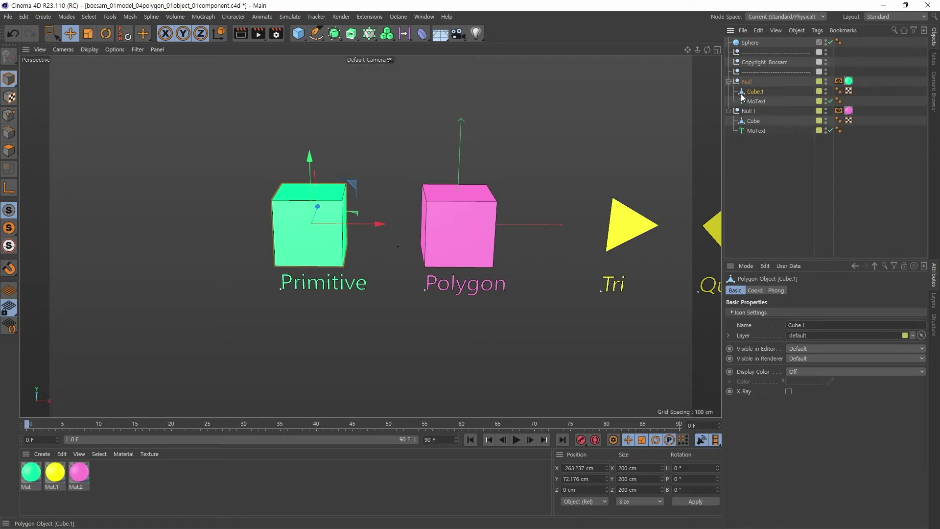
{"action": "key", "text": "ctrl+z"}
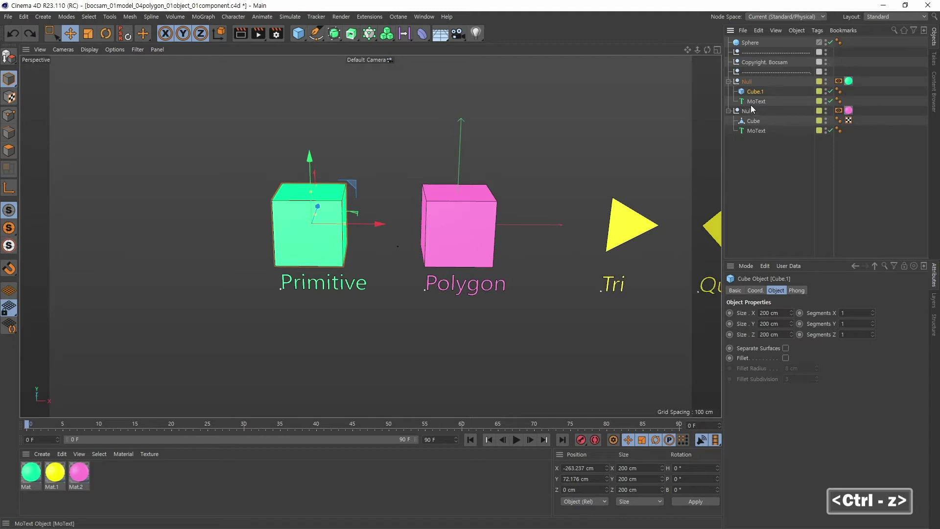
{"action": "left_click", "coordinate": [299, 36]}
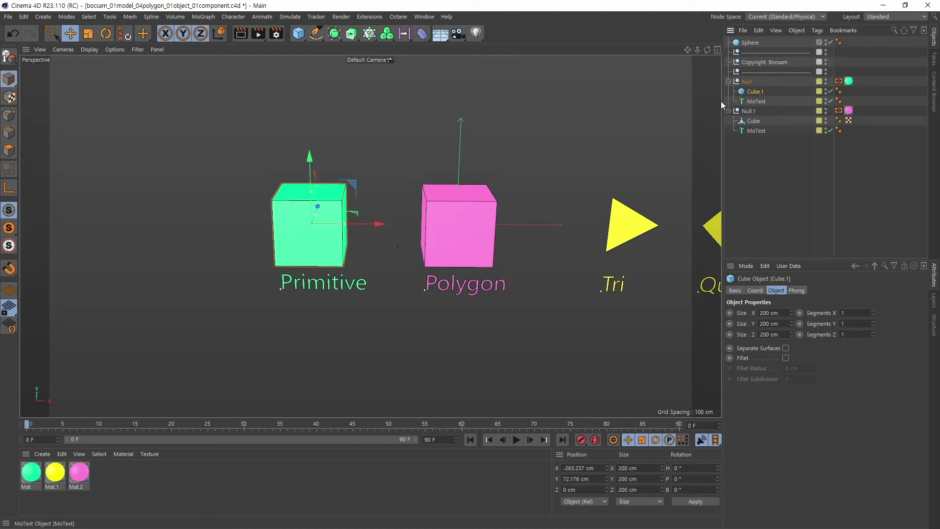
Make the green cube editable and try selecting its front face in Polygon mode.
{"action": "left_click", "coordinate": [10, 58]}
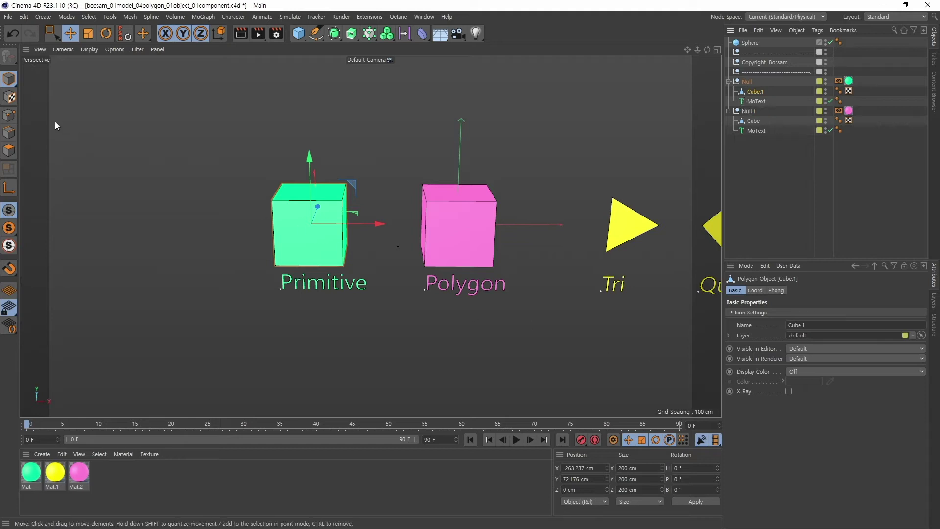
{"action": "left_click", "coordinate": [9, 150]}
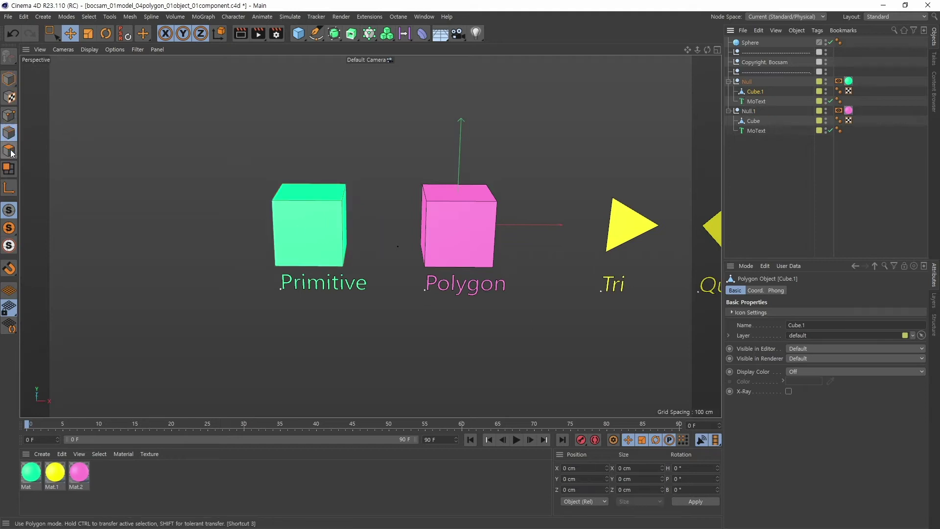
{"action": "left_click", "coordinate": [302, 231]}
{"action": "left_click_drag", "start_coordinate": [388, 325], "coordinate": [338, 332], "text": "alt"}
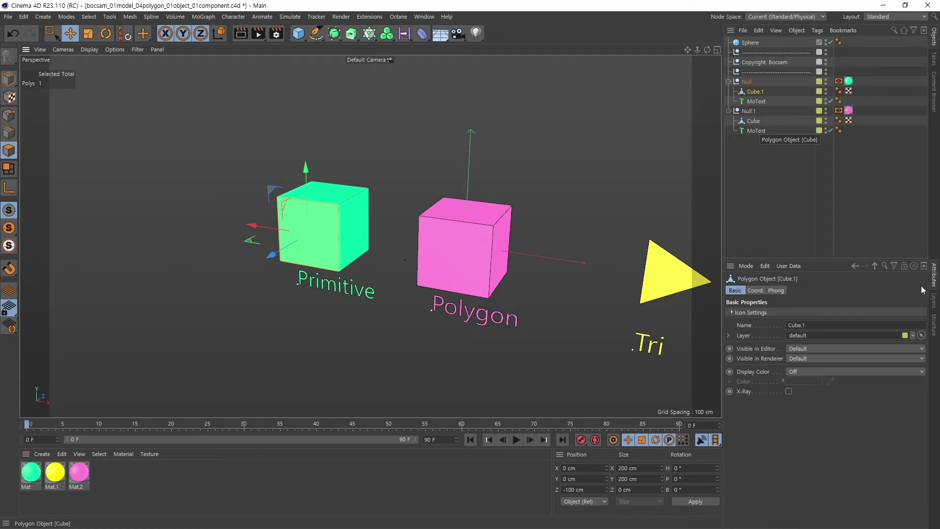
{"action": "key", "text": "ctrl+z"}
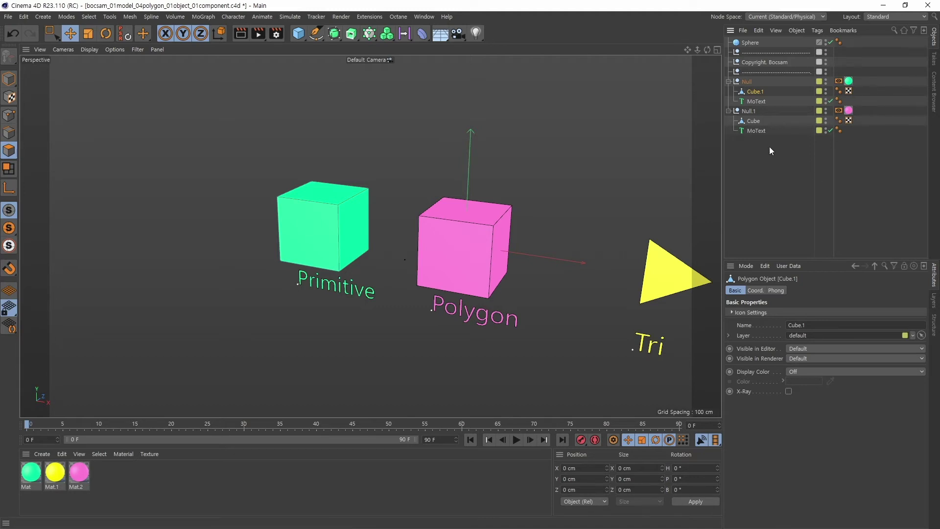
Select the pink polygon cube and pick its front face.
{"action": "left_click", "coordinate": [753, 121]}
{"action": "middle_click_drag", "start_coordinate": [583, 215], "coordinate": [491, 190], "text": "alt"}
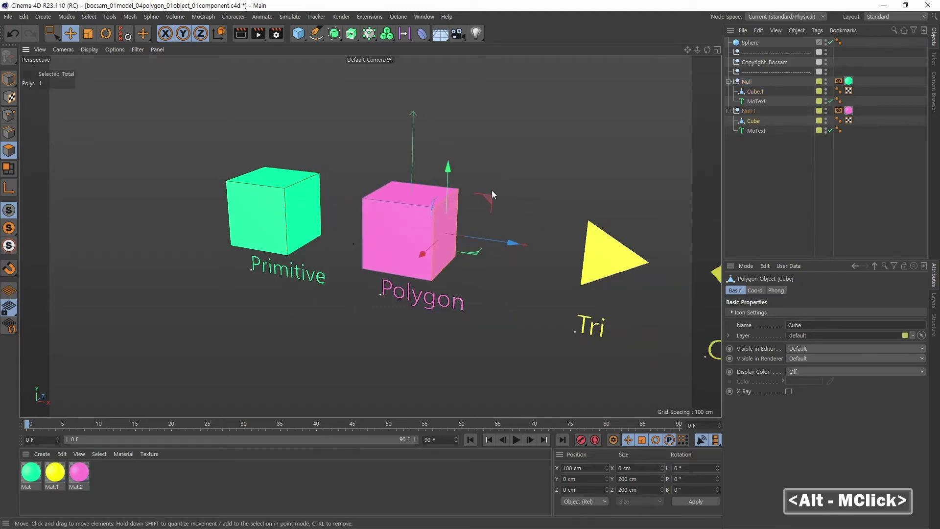
{"action": "left_click_drag", "start_coordinate": [492, 190], "coordinate": [439, 242], "text": "alt"}
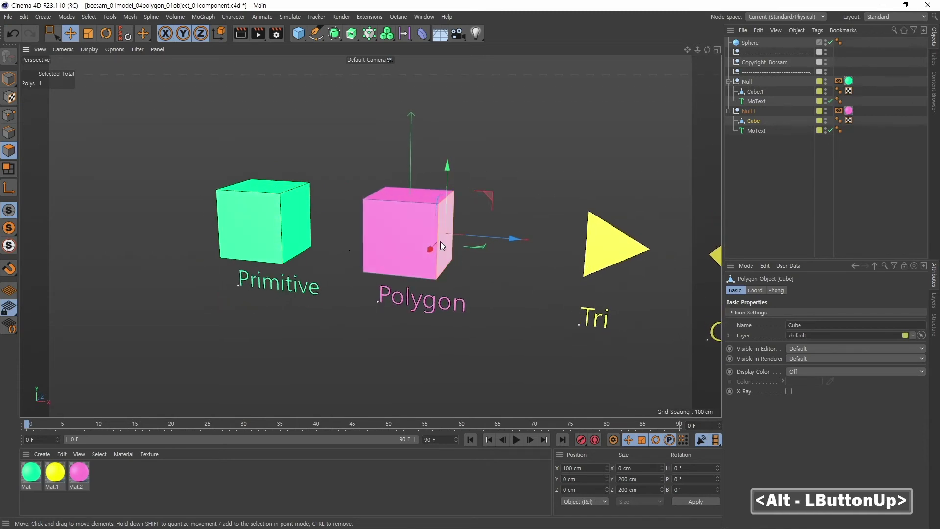
{"action": "left_click", "coordinate": [399, 235]}
Compare Point, Edge and Polygon modes on the pink cube by cycling through them repeatedly, ending in Polygon mode.
{"action": "left_click", "coordinate": [10, 116]}
{"action": "left_click", "coordinate": [9, 133]}
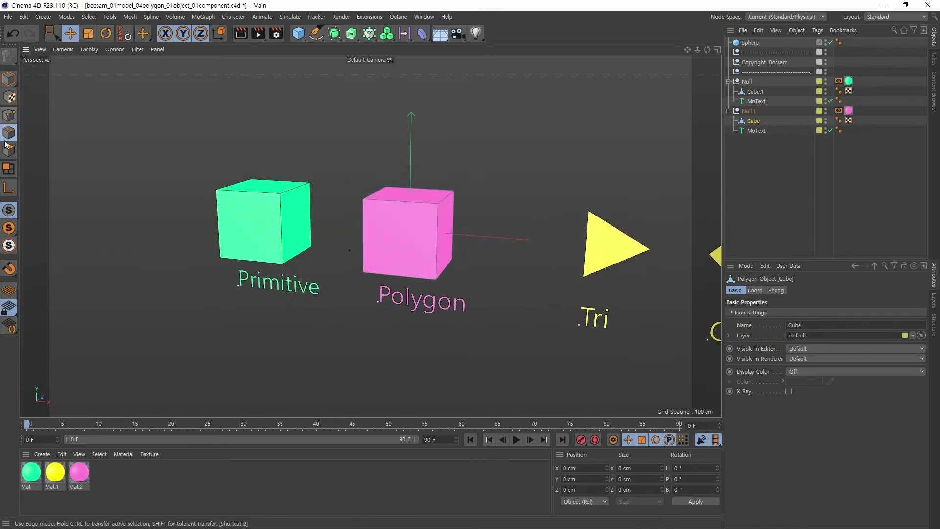
{"action": "left_click", "coordinate": [9, 150]}
{"action": "left_click", "coordinate": [9, 116]}
{"action": "left_click", "coordinate": [9, 133]}
{"action": "left_click", "coordinate": [8, 150]}
{"action": "left_click", "coordinate": [8, 117]}
{"action": "left_click", "coordinate": [8, 133]}
{"action": "left_click", "coordinate": [8, 150]}
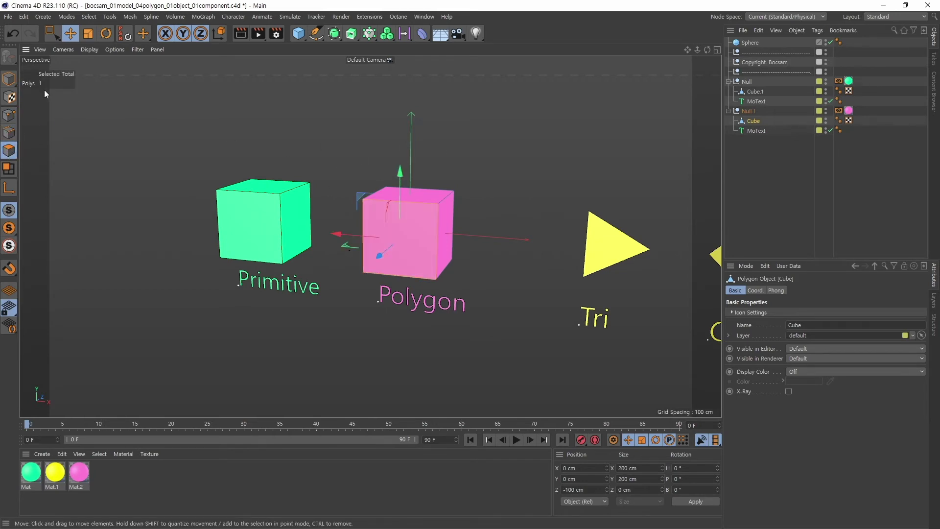
{"action": "left_click", "coordinate": [9, 115]}
{"action": "left_click", "coordinate": [9, 133]}
{"action": "left_click", "coordinate": [8, 150]}
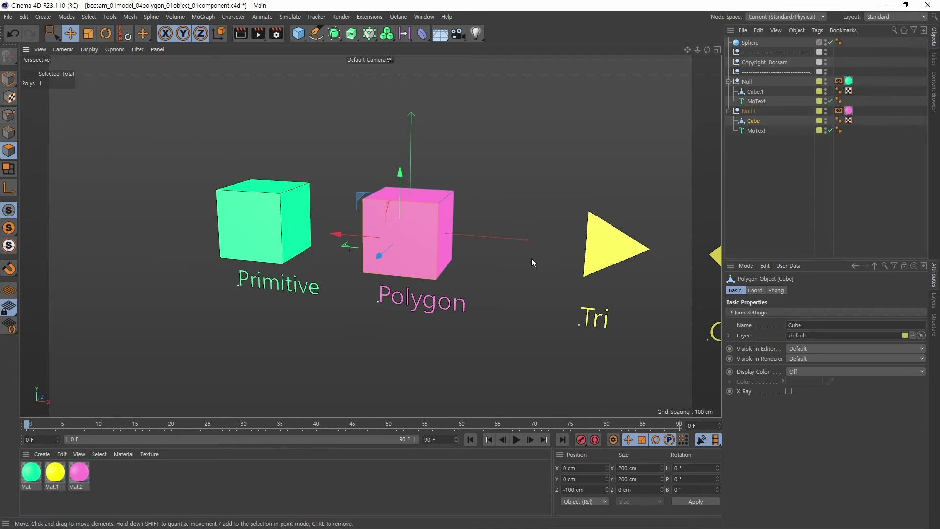
Clear the pink cube's face selection and return to Model mode.
{"action": "middle_click_drag", "start_coordinate": [513, 263], "coordinate": [483, 219], "text": "alt"}
{"action": "right_click_drag", "start_coordinate": [485, 221], "coordinate": [458, 233], "text": "alt"}
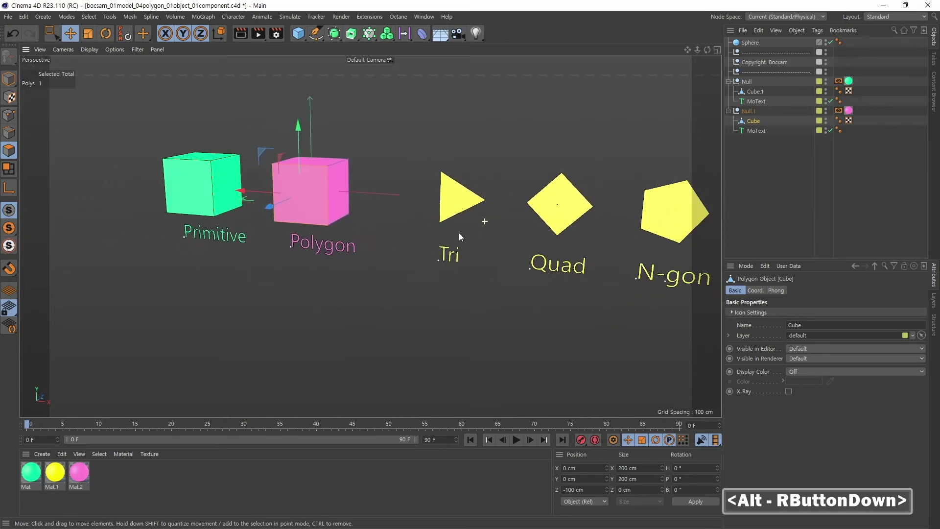
{"action": "middle_click_drag", "start_coordinate": [459, 233], "coordinate": [369, 235], "text": "alt"}
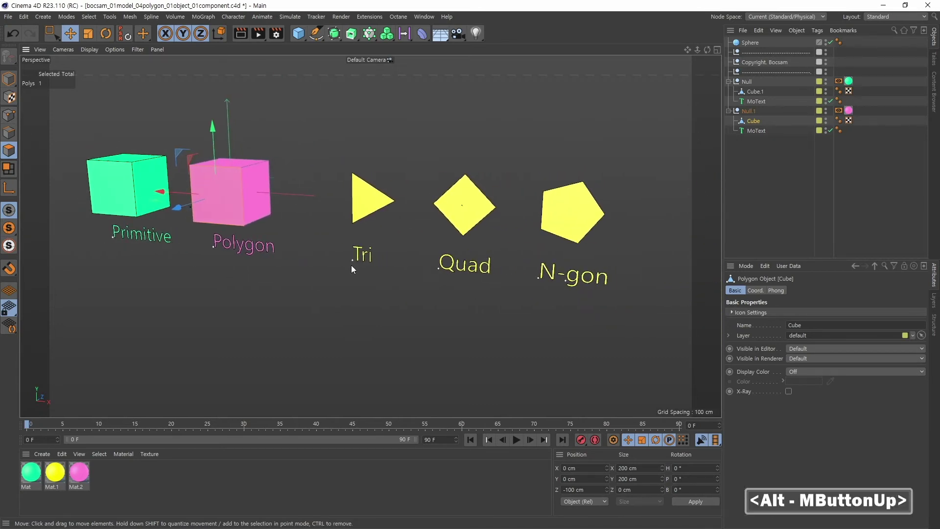
{"action": "left_click_drag", "start_coordinate": [351, 265], "coordinate": [390, 279], "text": "alt"}
{"action": "middle_click_drag", "start_coordinate": [367, 236], "coordinate": [328, 233], "text": "alt"}
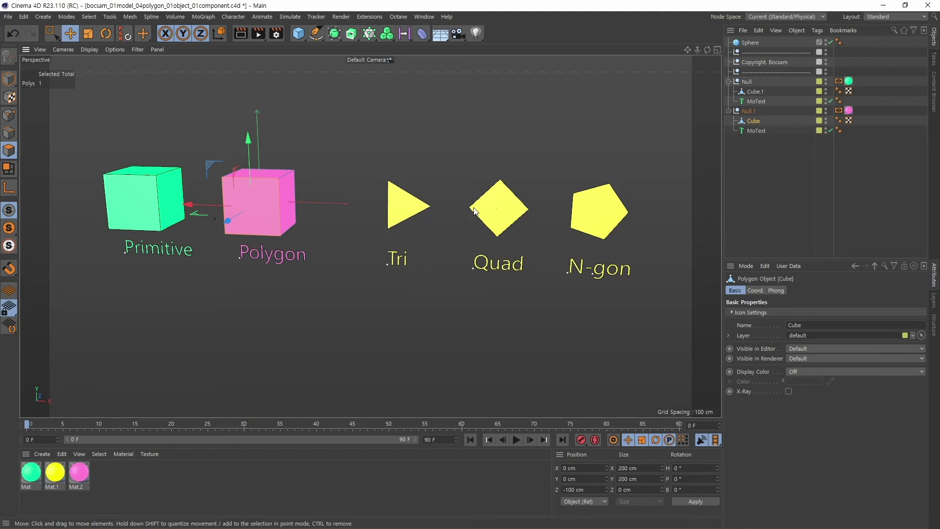
{"action": "left_click", "coordinate": [416, 225]}
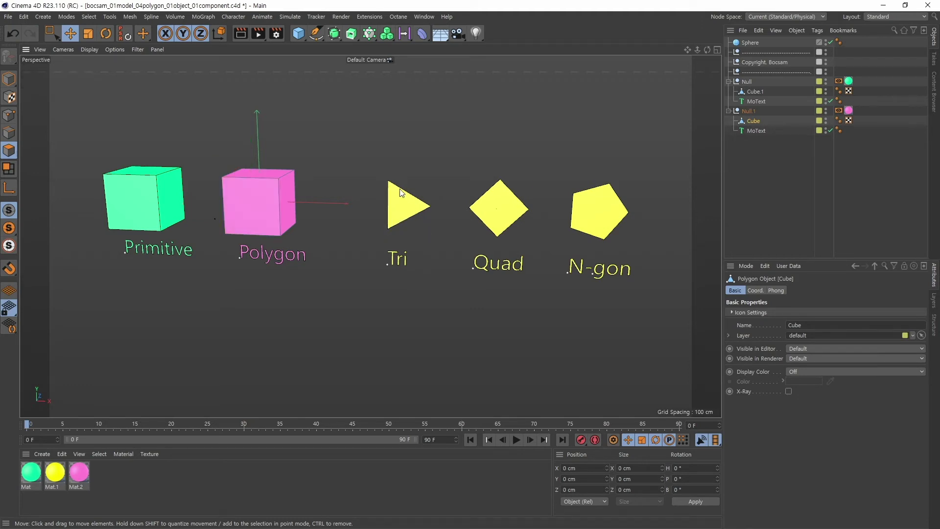
{"action": "left_click", "coordinate": [10, 83]}
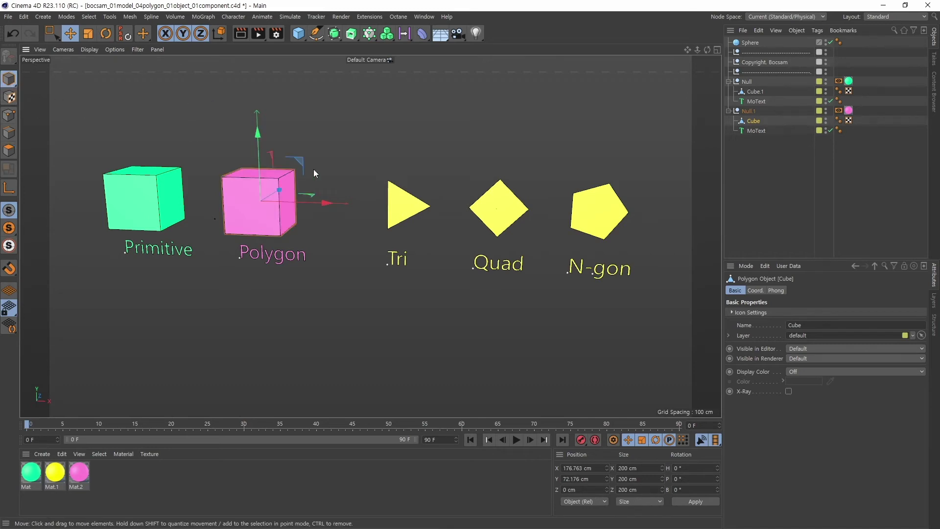
Select the yellow Tri, Quad and N-gon shapes one after another, ending with the N-gon.
{"action": "left_click", "coordinate": [416, 209]}
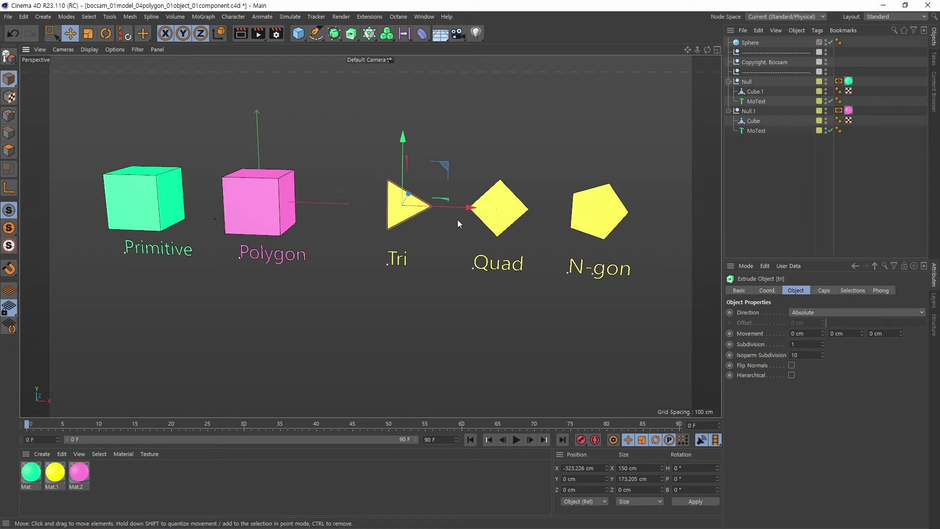
{"action": "left_click", "coordinate": [509, 207]}
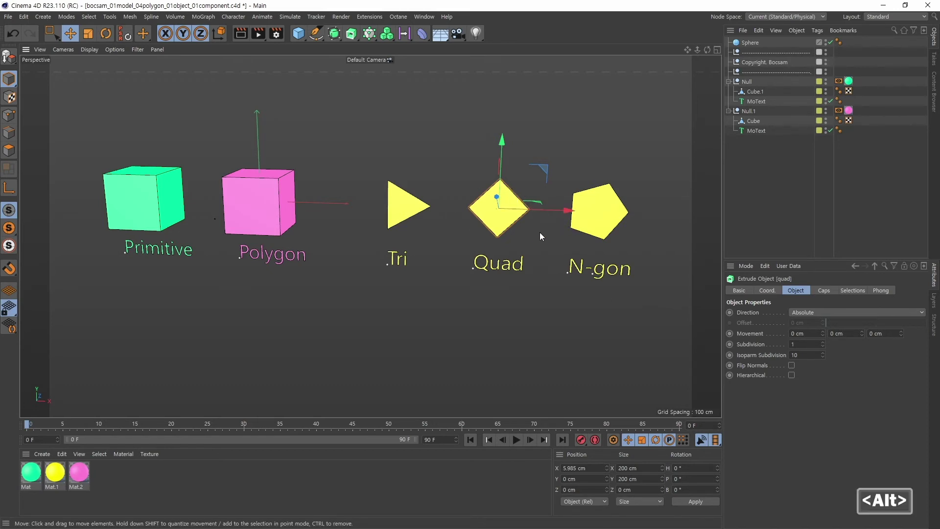
{"action": "middle_click_drag", "start_coordinate": [539, 232], "coordinate": [465, 241], "text": "alt"}
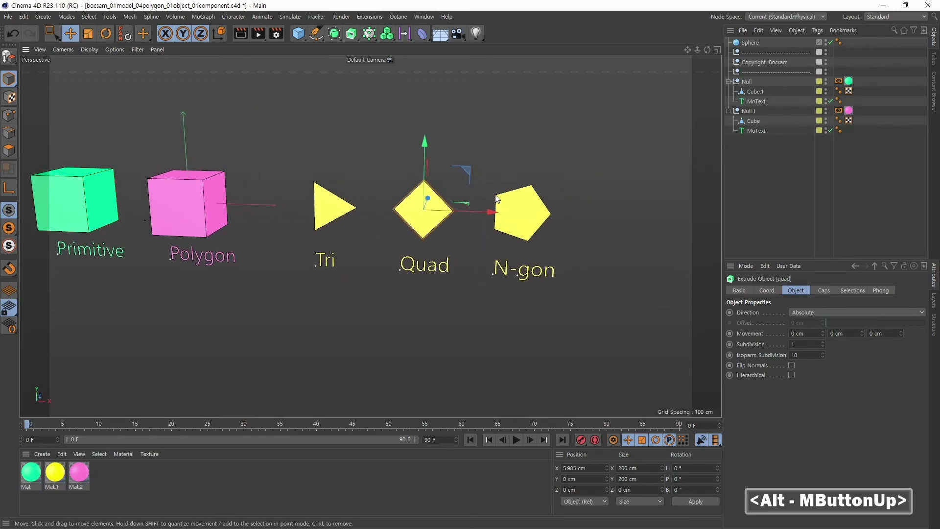
{"action": "left_click", "coordinate": [524, 218]}
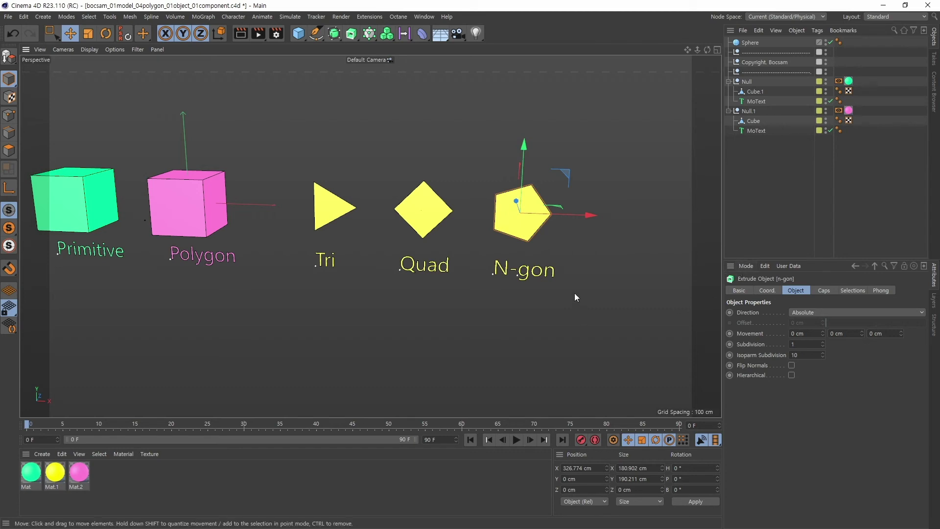
Examine the two cubes and the Tri, Quad and N-gon shapes together from several angles.
{"action": "middle_click_drag", "start_coordinate": [525, 258], "coordinate": [556, 252], "text": "alt"}
{"action": "right_click_drag", "start_coordinate": [586, 245], "coordinate": [565, 260], "text": "alt"}
{"action": "left_click_drag", "start_coordinate": [566, 259], "coordinate": [556, 280], "text": "alt"}
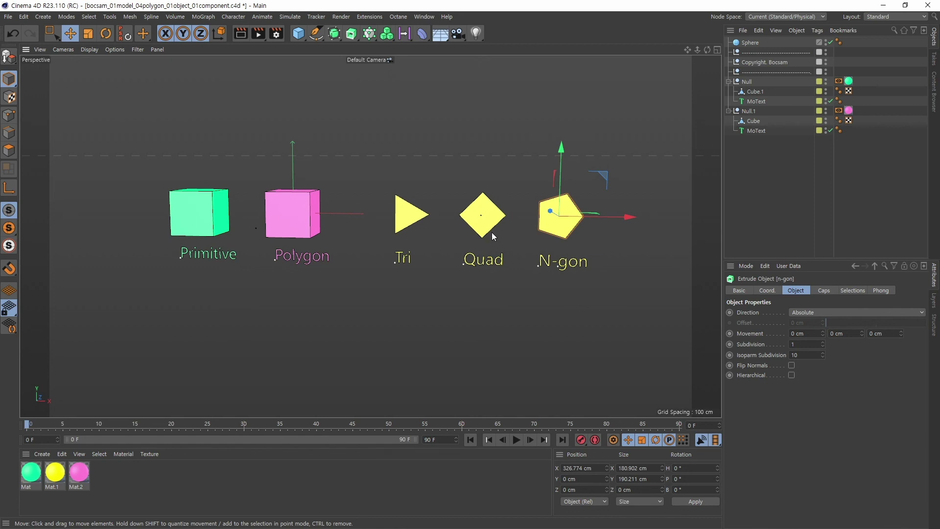
{"action": "key", "text": "alt"}
{"action": "middle_click_drag", "start_coordinate": [465, 193], "coordinate": [427, 166], "text": "alt"}
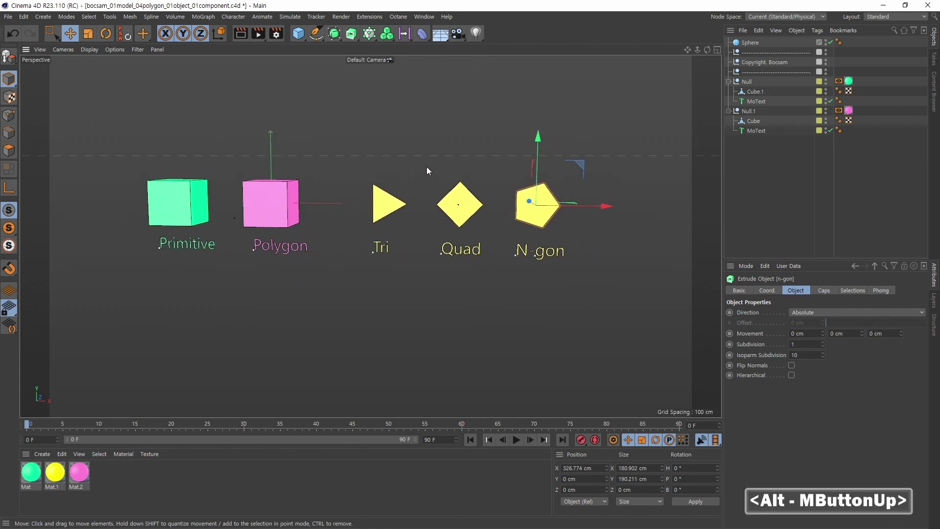
{"action": "mouse_move", "coordinate": [427, 167]}
{"action": "left_mouse_down", "text": "alt"}
{"action": "mouse_move", "coordinate": [430, 192]}
{"action": "mouse_move", "coordinate": [438, 181]}
{"action": "left_mouse_up", "text": "alt"}
{"action": "middle_click_drag", "start_coordinate": [438, 181], "coordinate": [427, 250], "text": "alt"}
{"action": "left_click_drag", "start_coordinate": [426, 250], "coordinate": [433, 236], "text": "alt"}
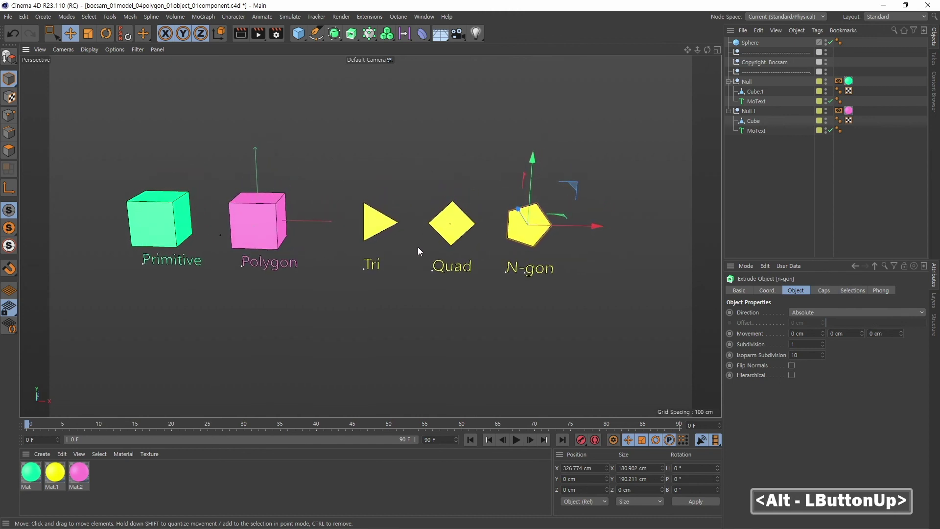
{"action": "middle_click_drag", "start_coordinate": [418, 247], "coordinate": [430, 248], "text": "alt"}
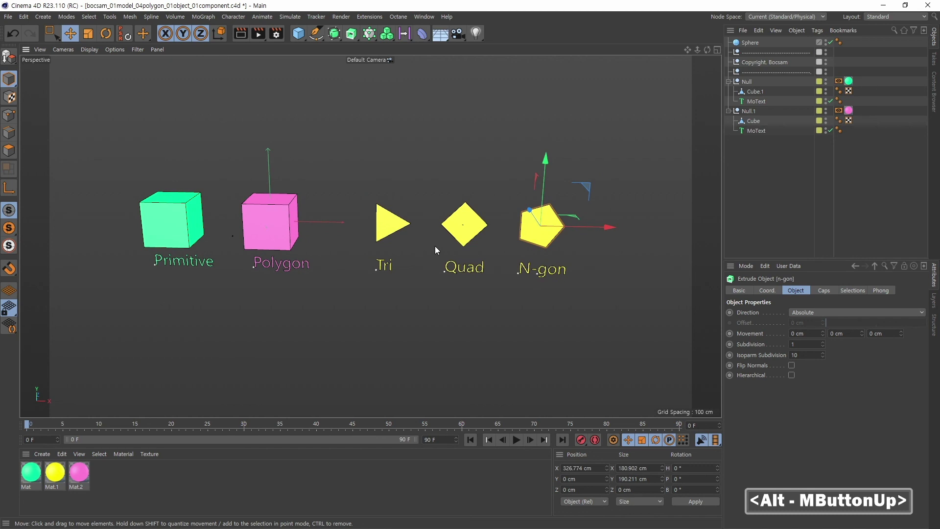